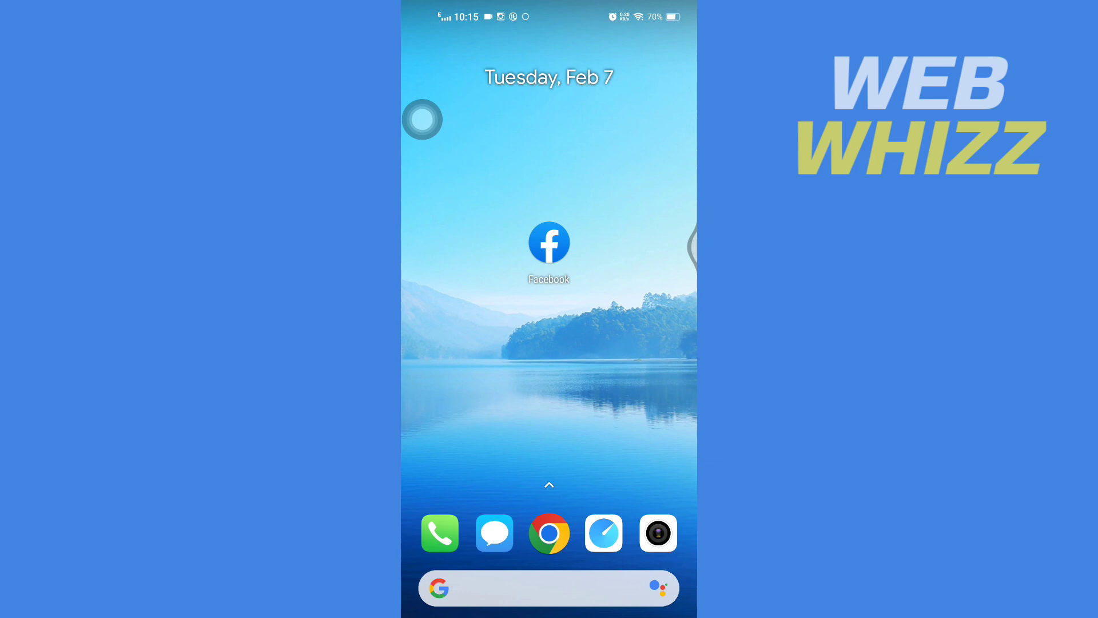
Go to your own profile page from the Facebook account menu.
click(550, 243)
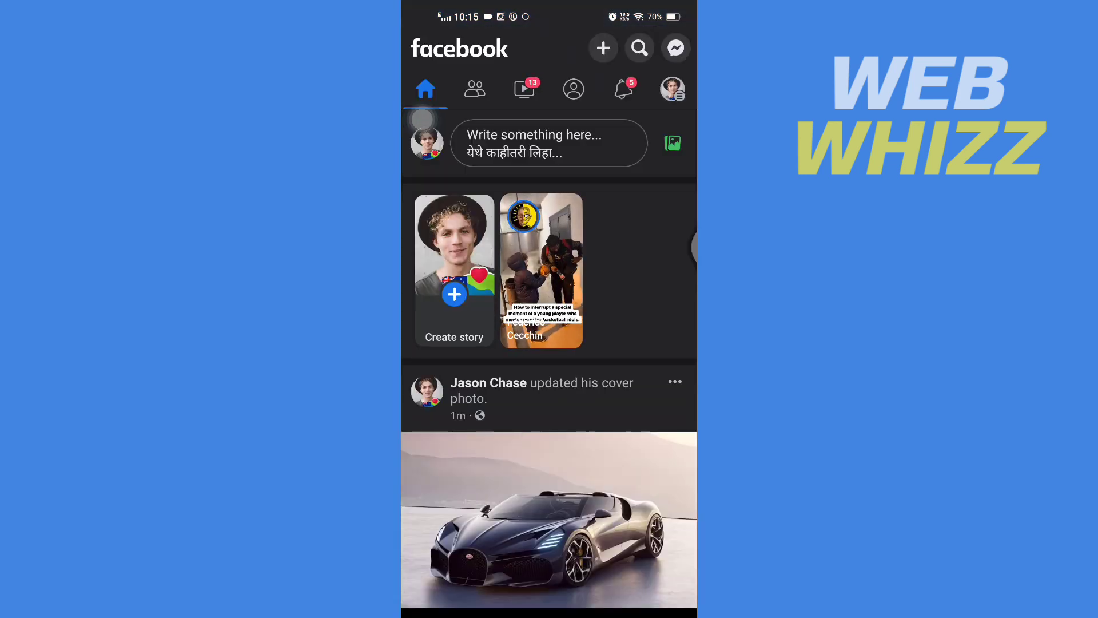
click(674, 92)
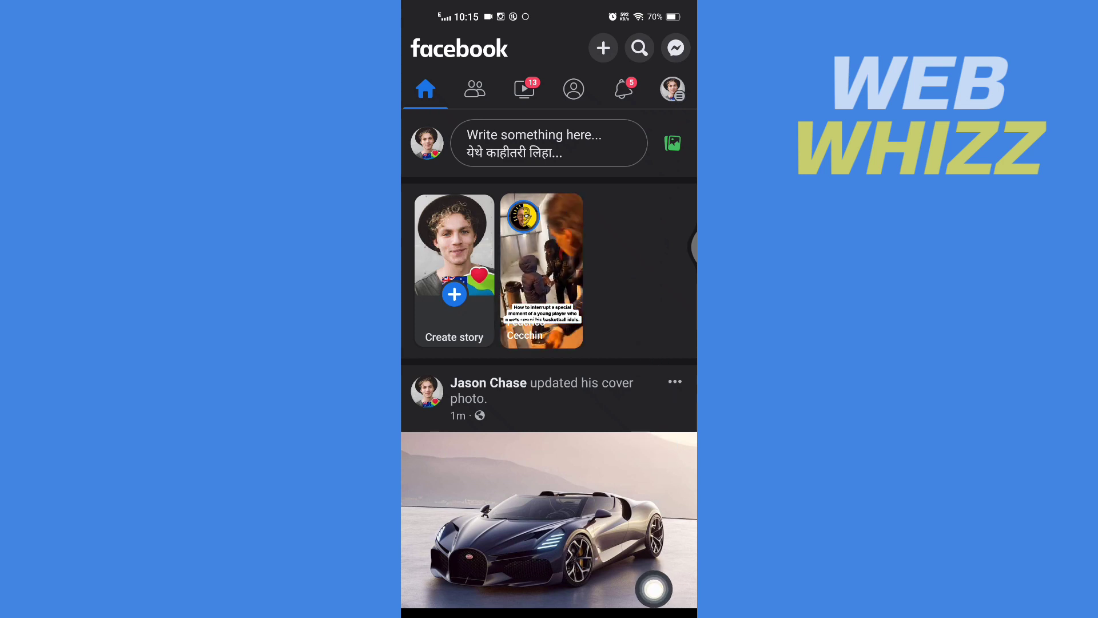
click(674, 89)
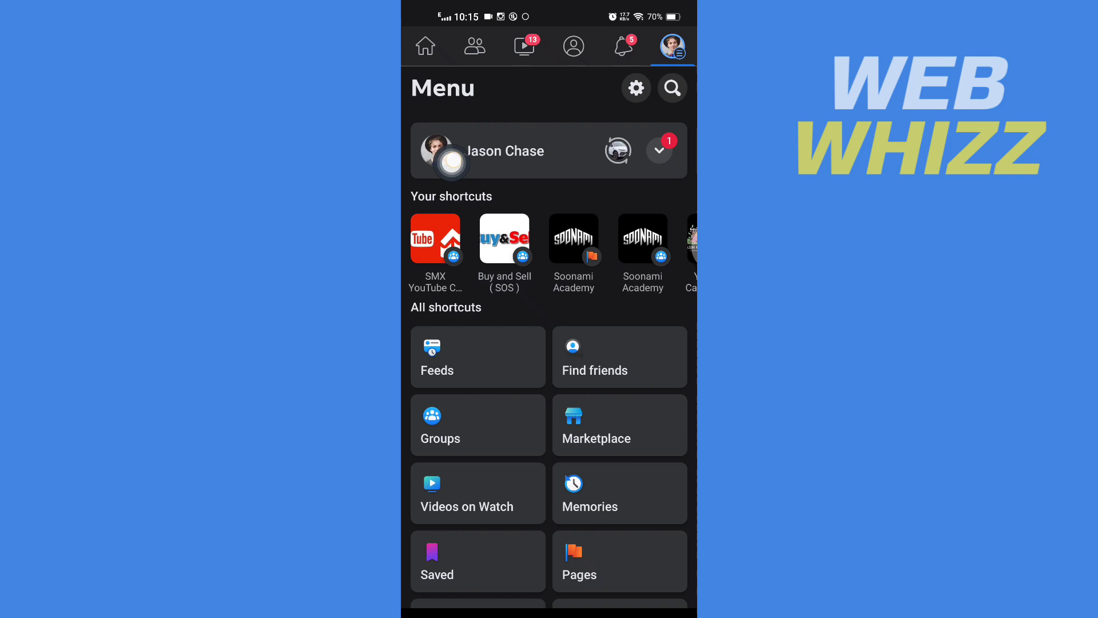
click(481, 151)
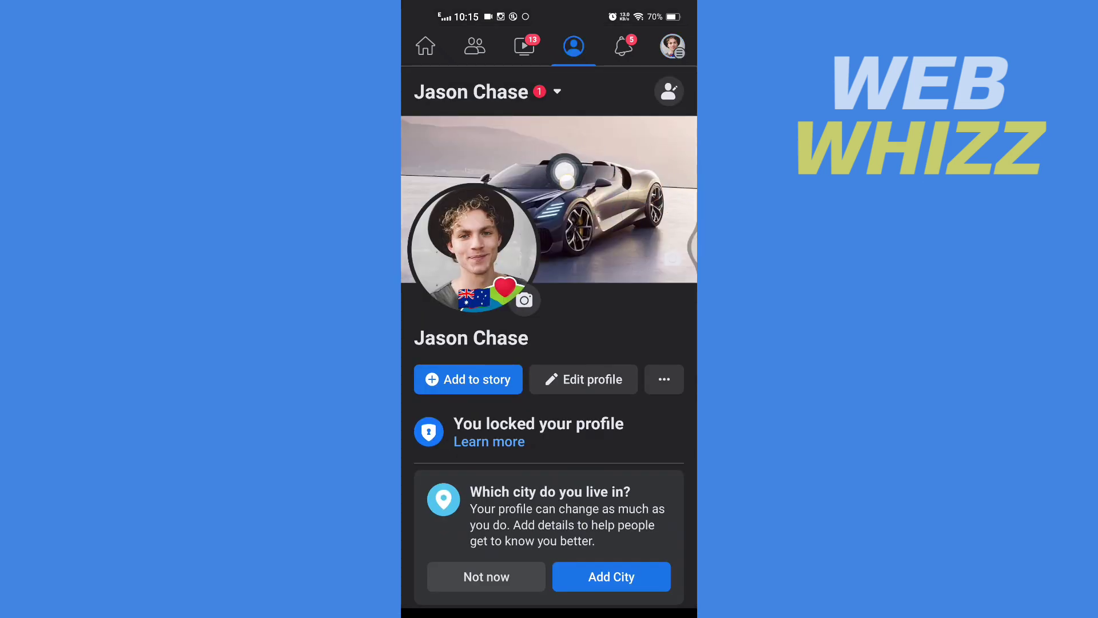
View the sports car cover photo full screen via View profile cover.
click(676, 172)
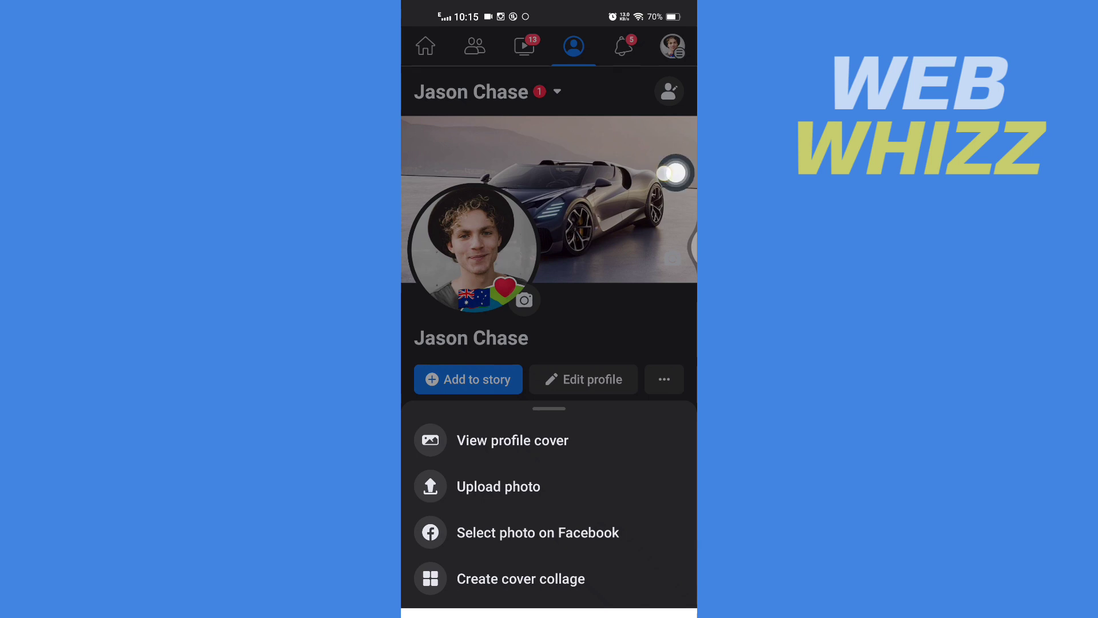
click(642, 438)
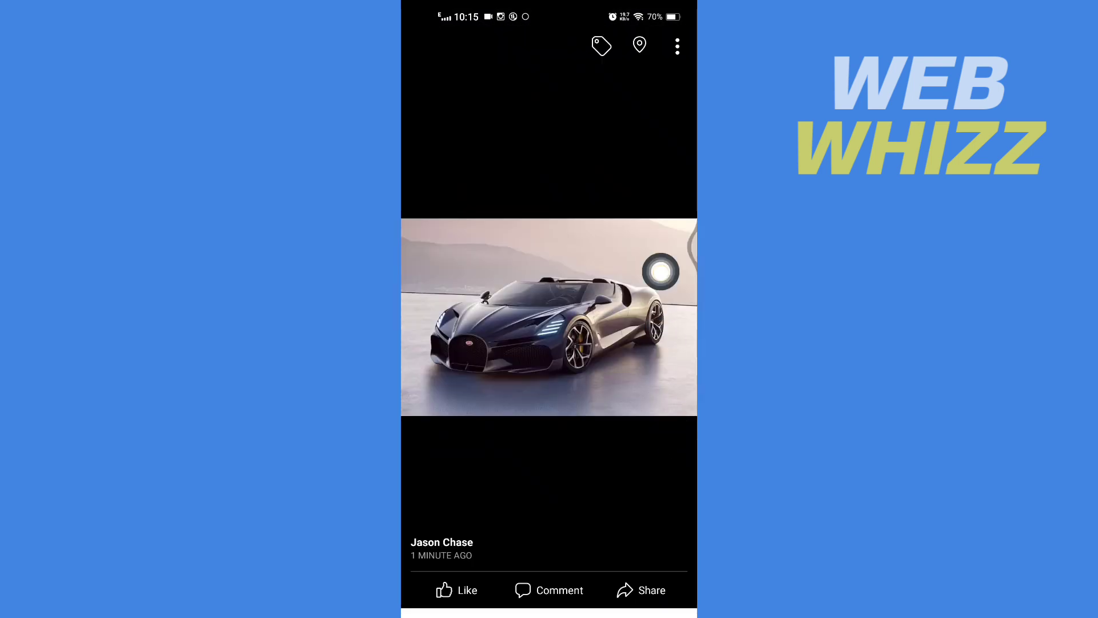
Bring up the three-dot actions list for the cover photo.
click(674, 47)
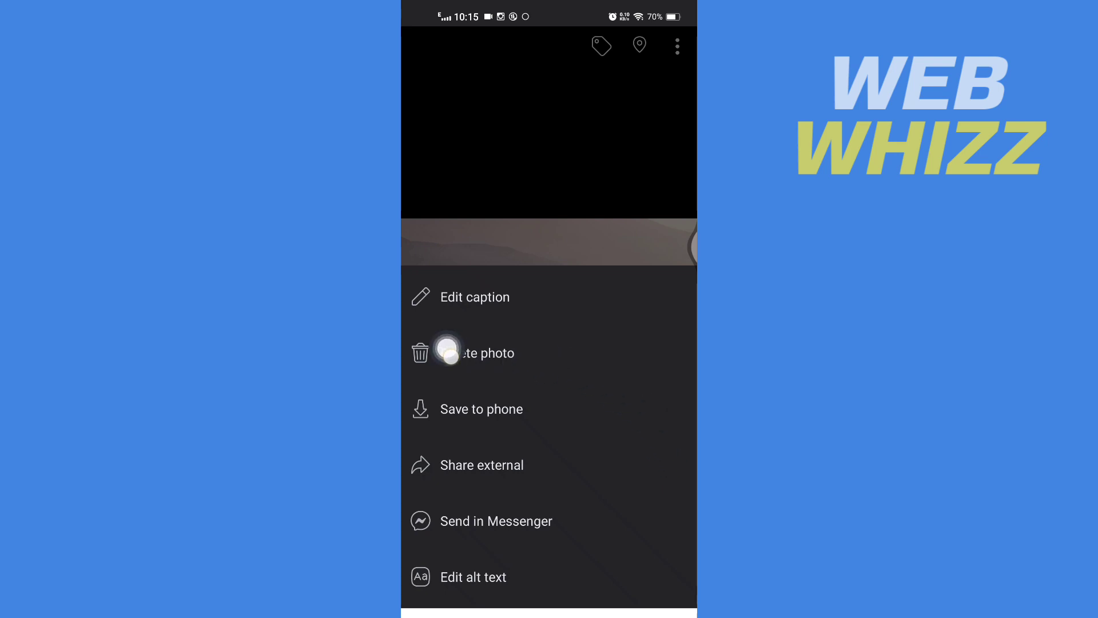
Delete the cover photo and confirm, returning to the profile page.
click(478, 353)
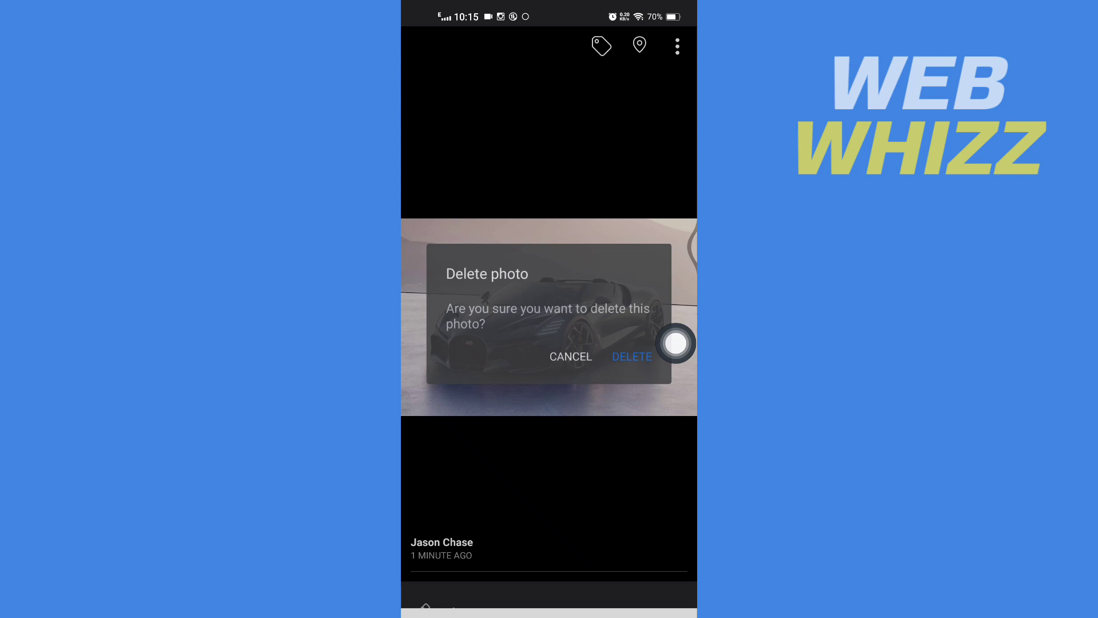
click(633, 356)
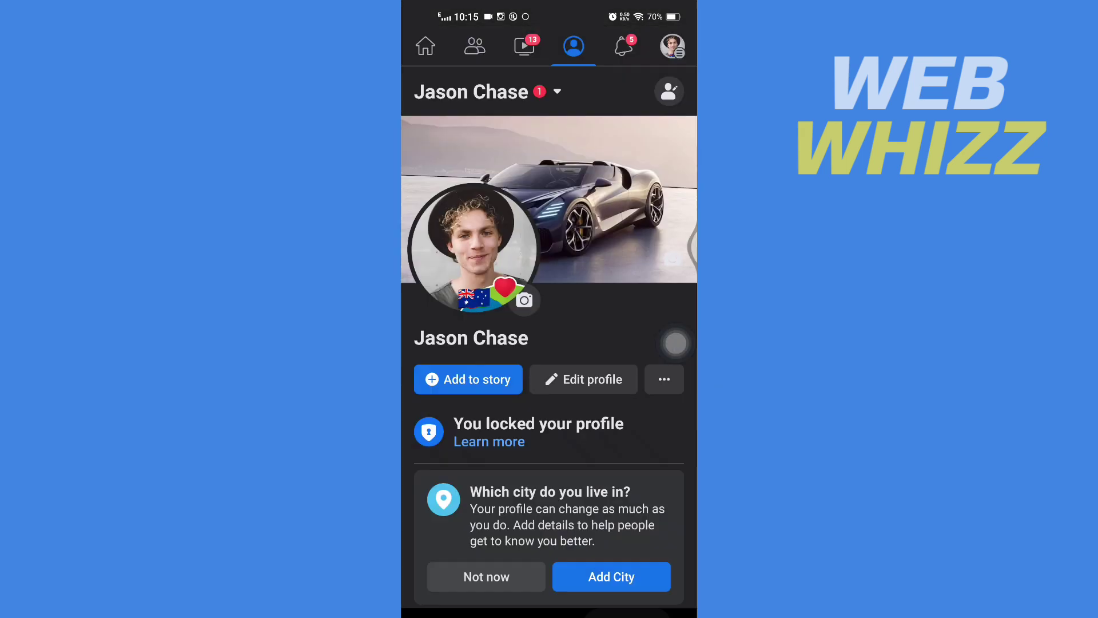